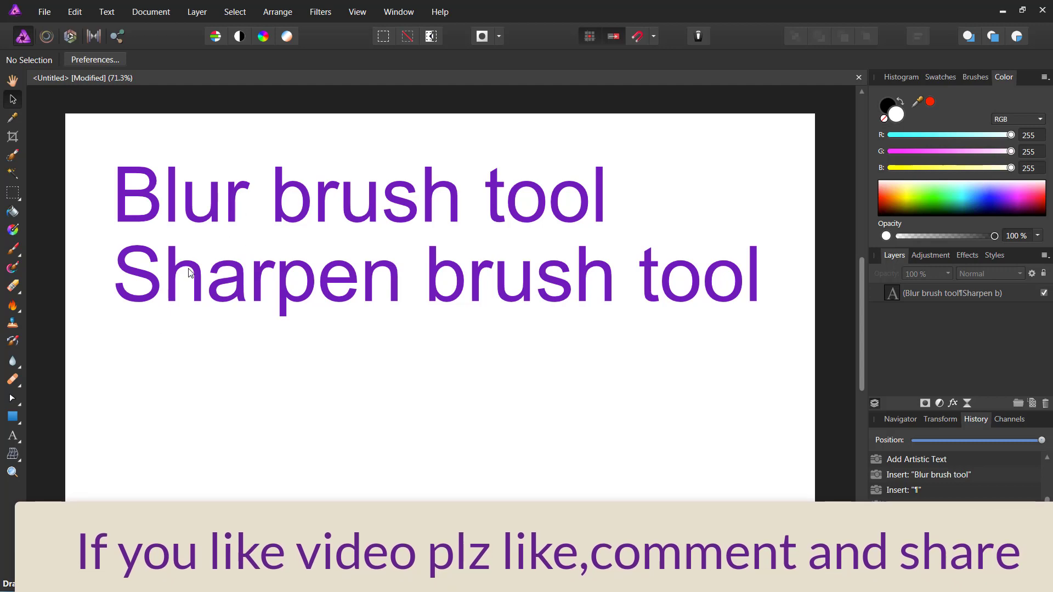
- Open photos 3, 11 and 7 from the Lady faces folder together as separate documents
left_click(44, 12)
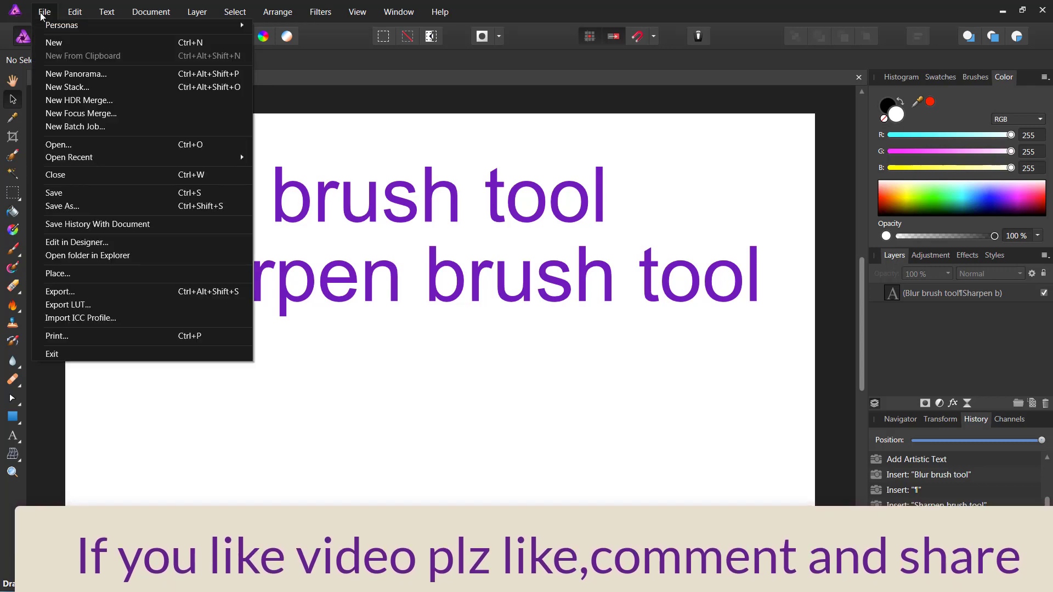
left_click(69, 146)
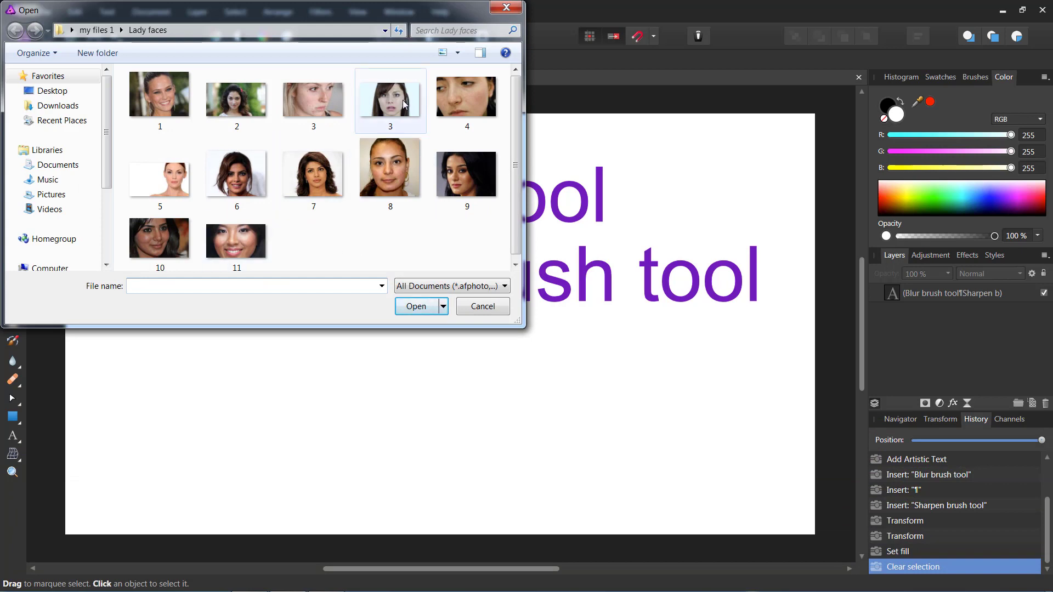
left_click(403, 101)
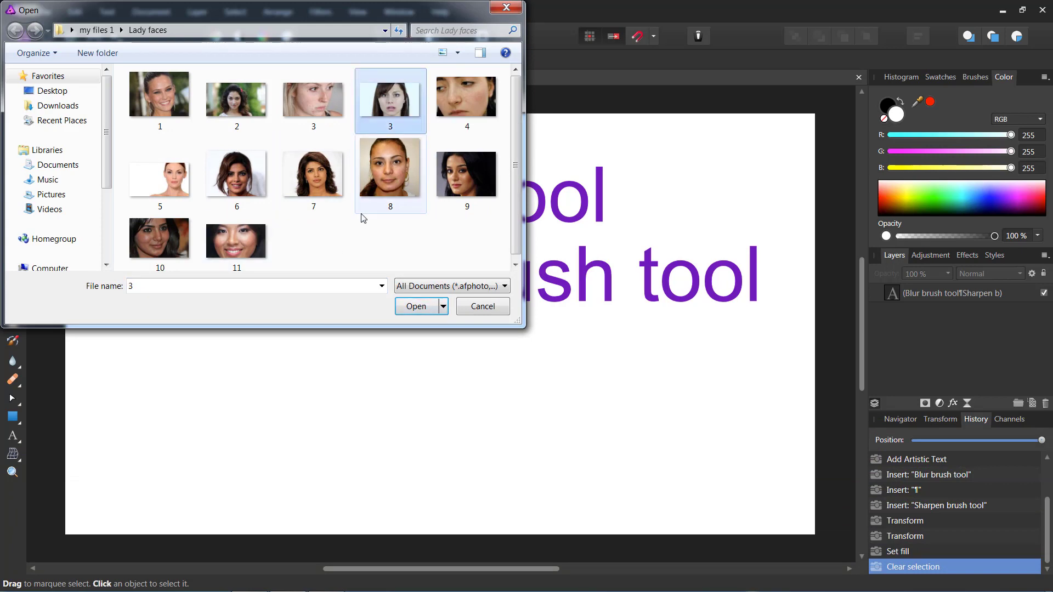
left_click(242, 238, "ctrl")
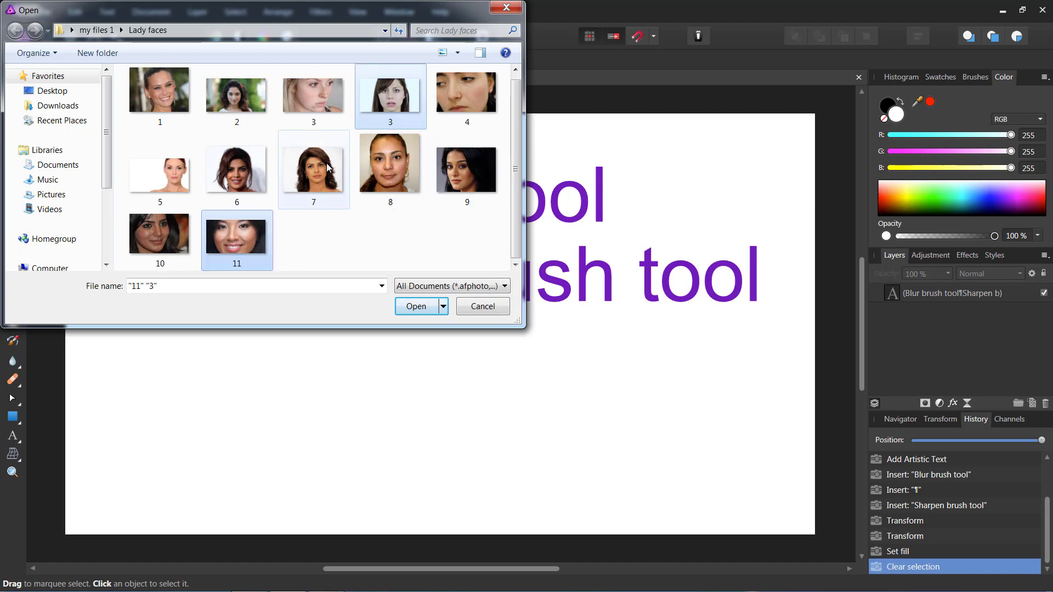
left_click(310, 172, "ctrl")
left_click(422, 306)
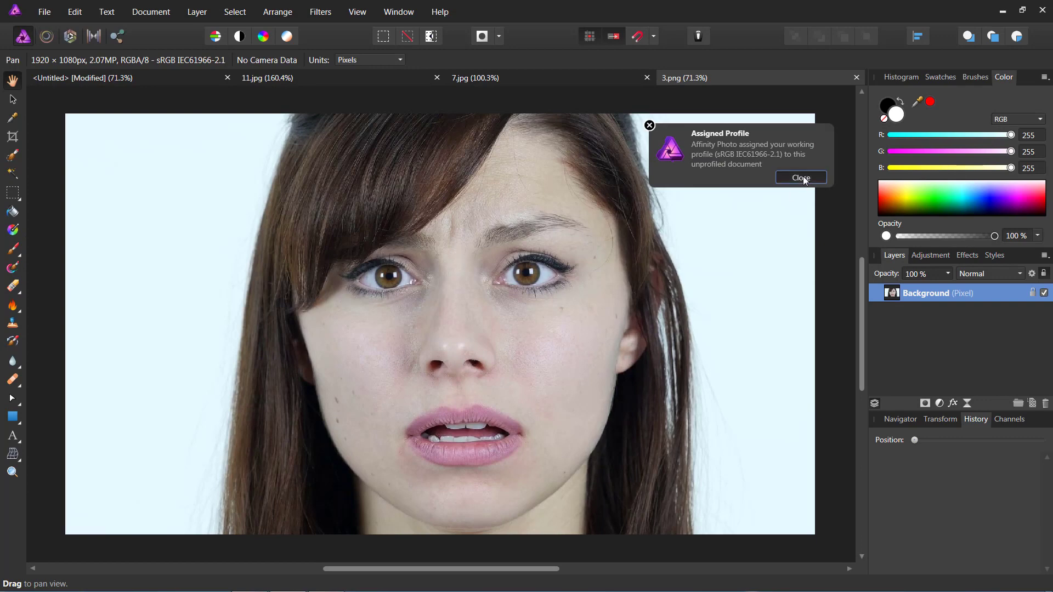
- On the 11.jpg portrait, make a first Blur Brush dab on the face at 45% hardness
left_click(802, 178)
left_click(318, 80)
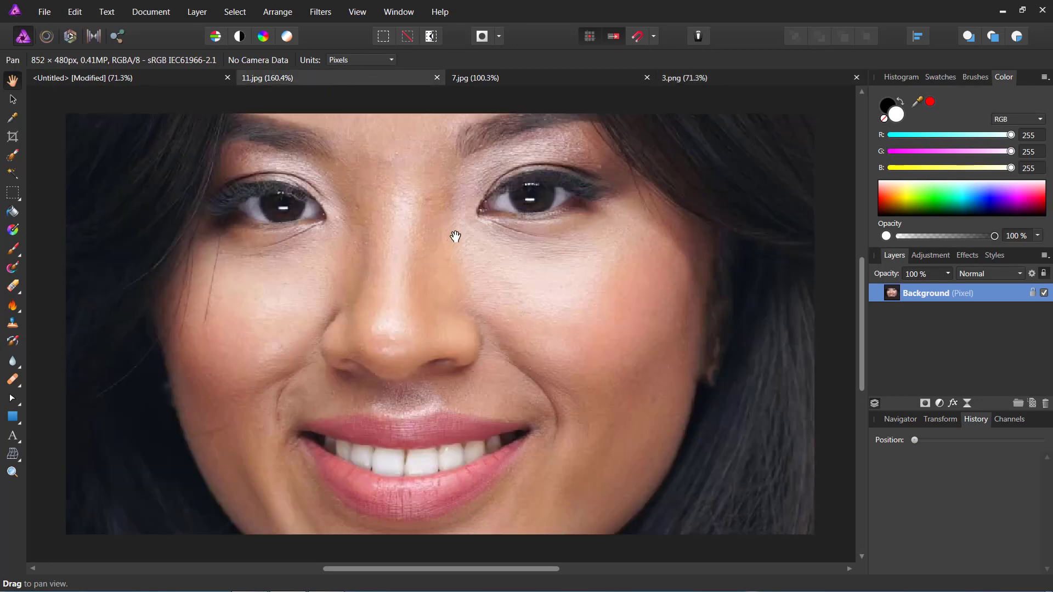
left_click(17, 365)
left_click(82, 363)
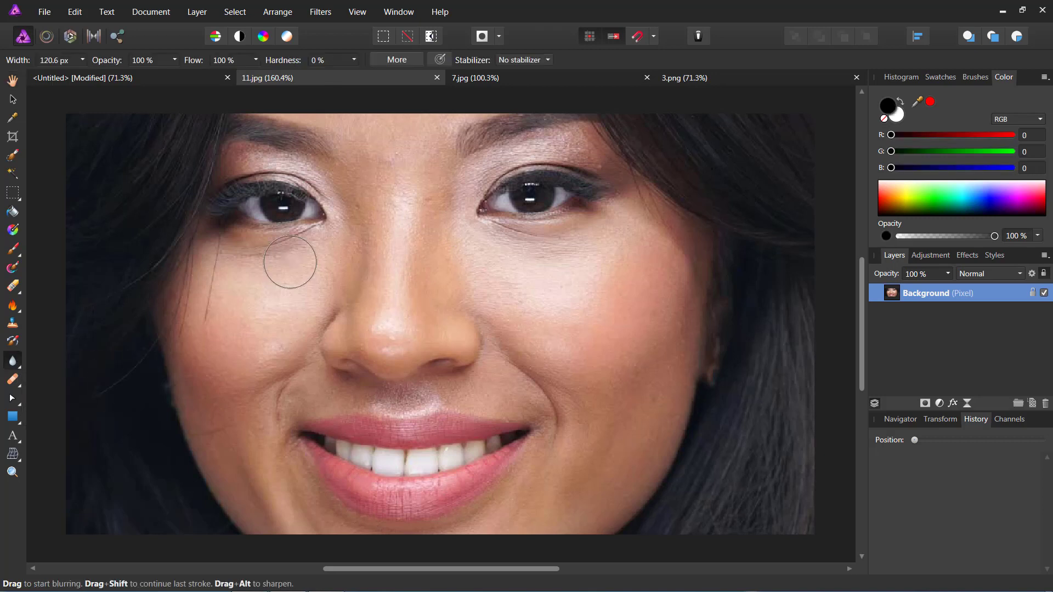
left_click(355, 59)
left_click_drag(354, 74, 384, 74)
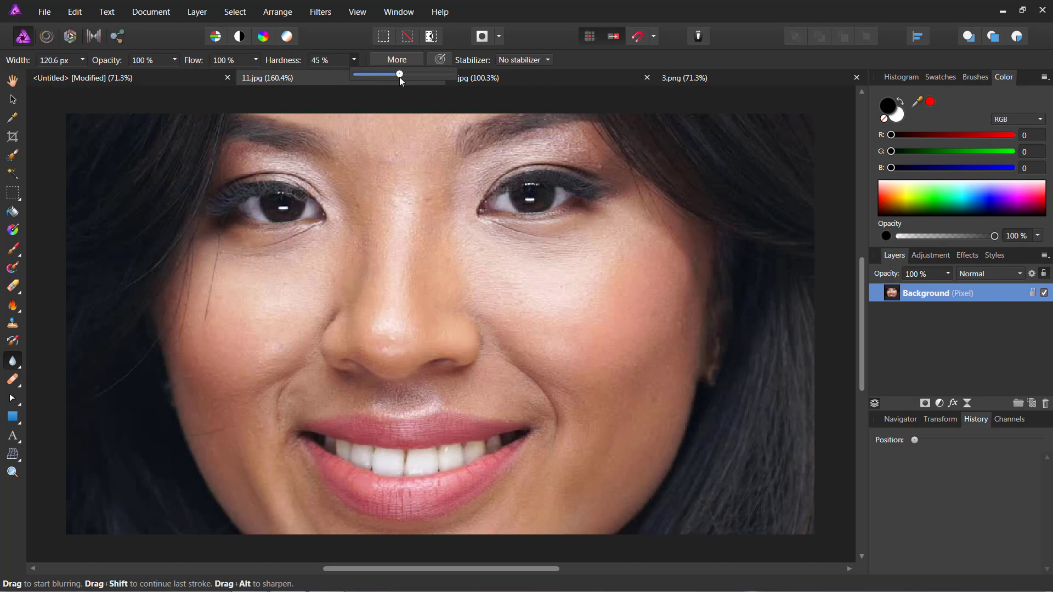
left_click(475, 115)
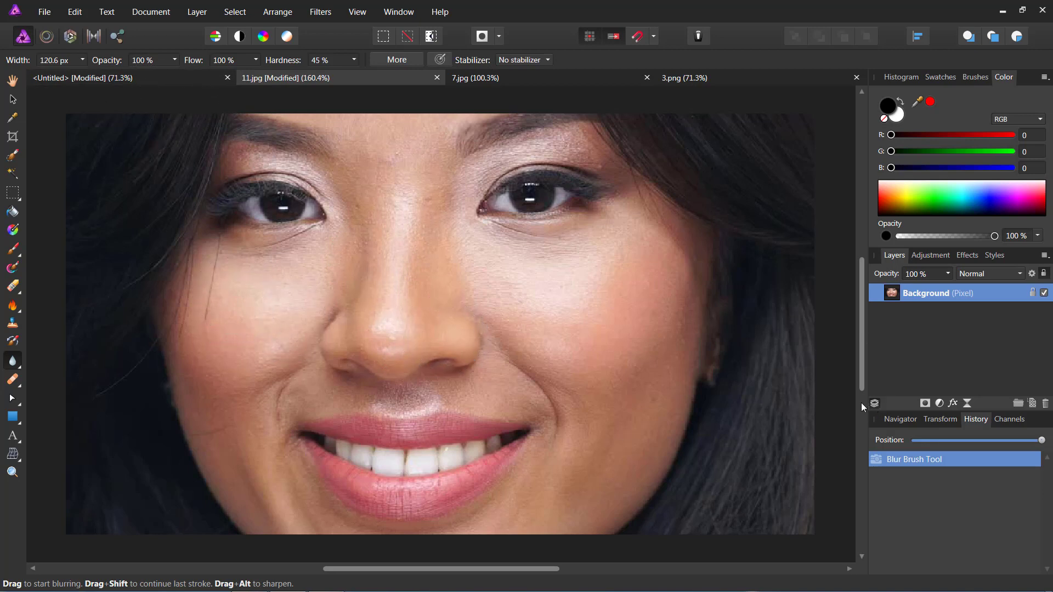
- Duplicate the 11.jpg Background layer and blur the cheek, nose, lips and smile creases on the copy
key("ctrl+j")
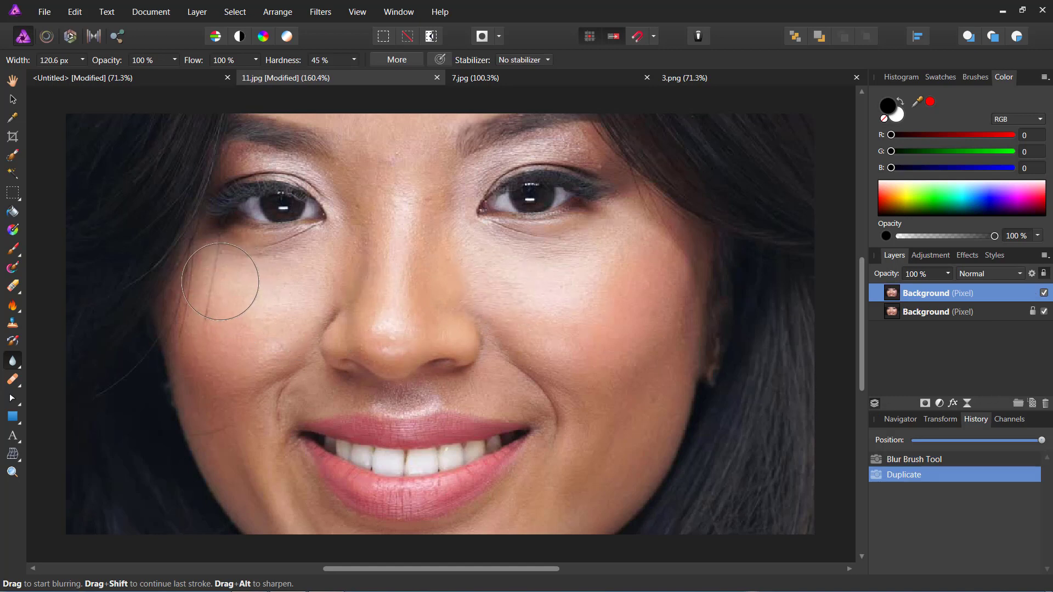
left_click_drag(216, 301, 268, 279)
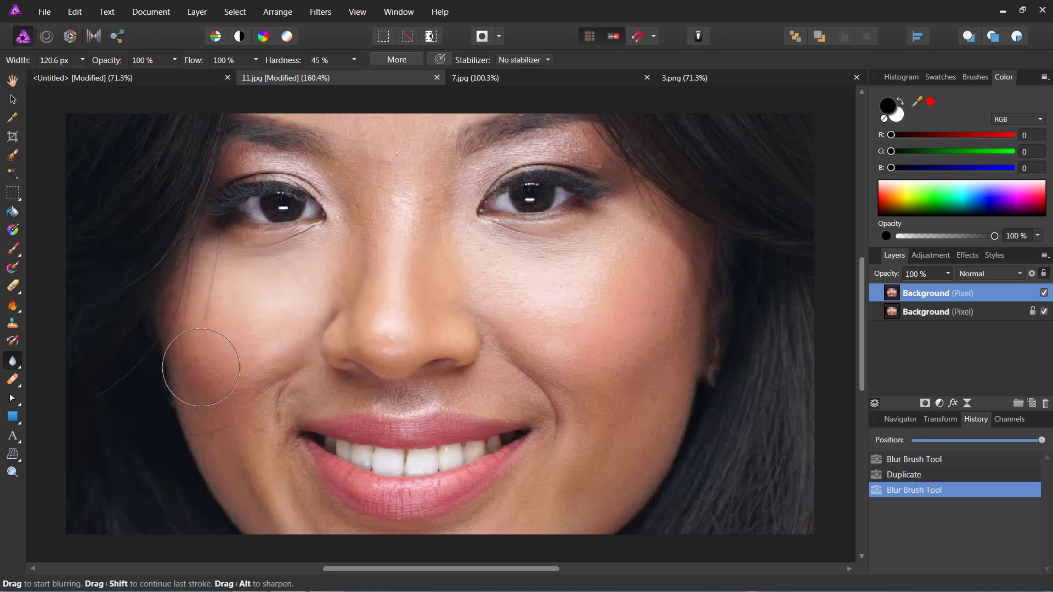
mouse_move(202, 368)
left_mouse_down()
mouse_move(314, 498)
mouse_move(585, 353)
mouse_move(518, 291)
mouse_move(435, 265)
mouse_move(729, 371)
mouse_move(641, 227)
mouse_move(484, 145)
mouse_move(304, 129)
mouse_move(258, 187)
mouse_move(332, 210)
mouse_move(252, 247)
mouse_move(616, 207)
mouse_move(517, 188)
mouse_move(505, 204)
left_mouse_up()
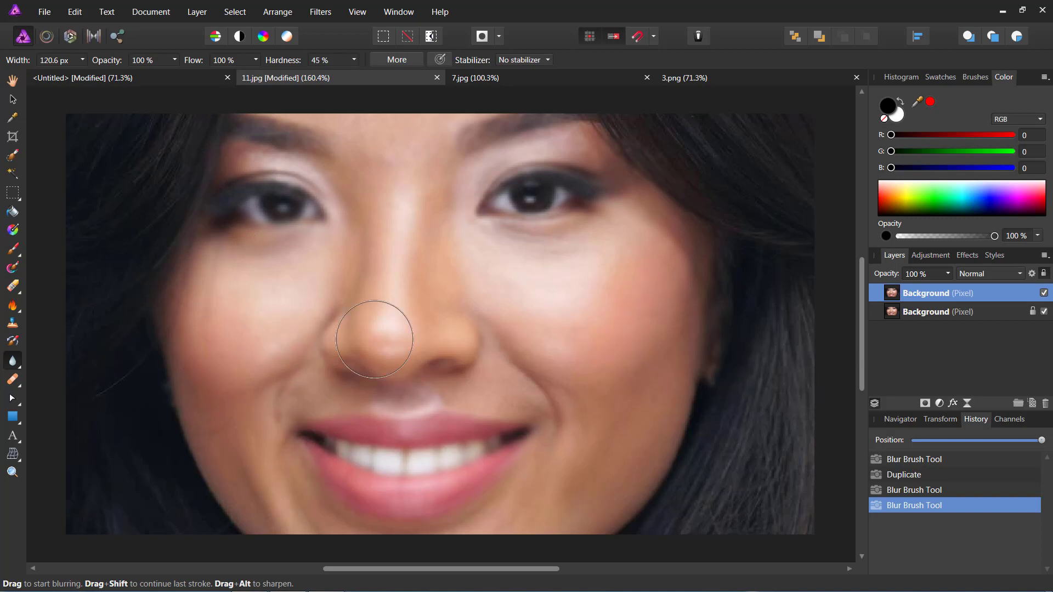
- Toggle the blurred copy's visibility repeatedly to compare, leaving it hidden
left_click(1044, 293)
left_click(1044, 293)
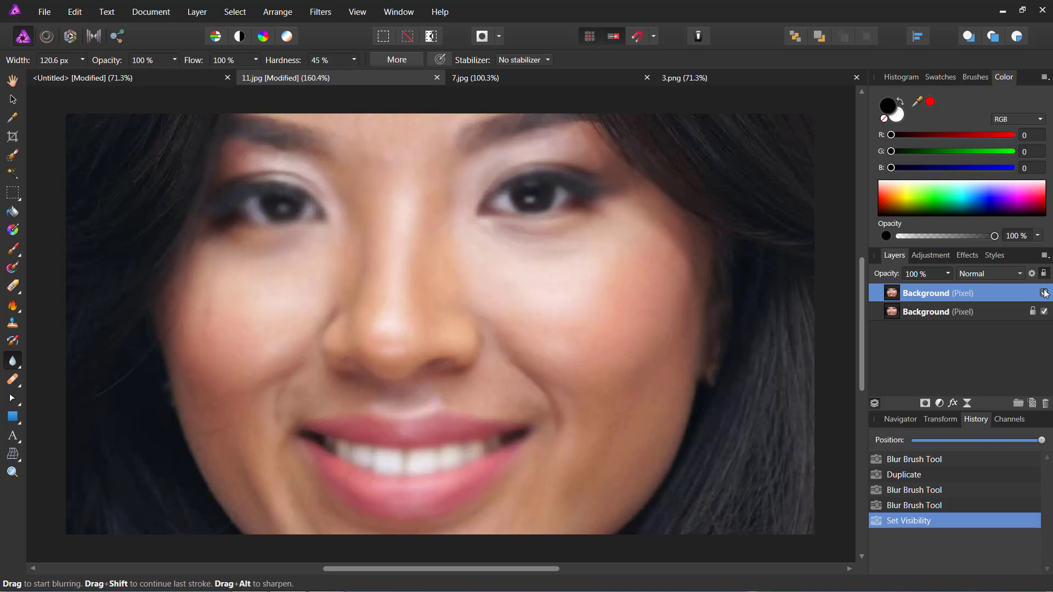
left_click(1044, 293)
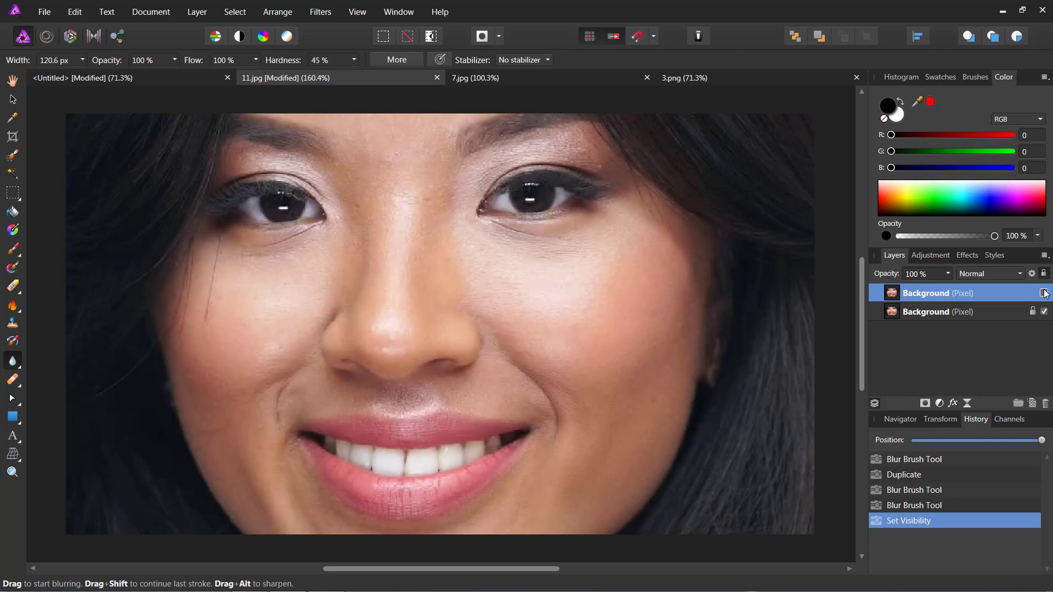
left_click(1044, 293)
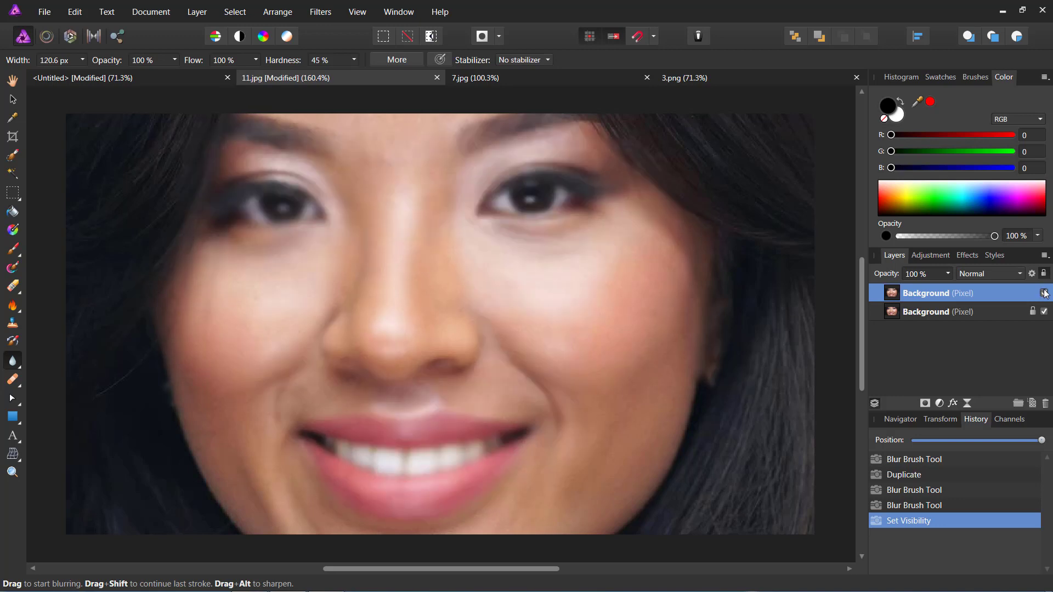
left_click(1044, 293)
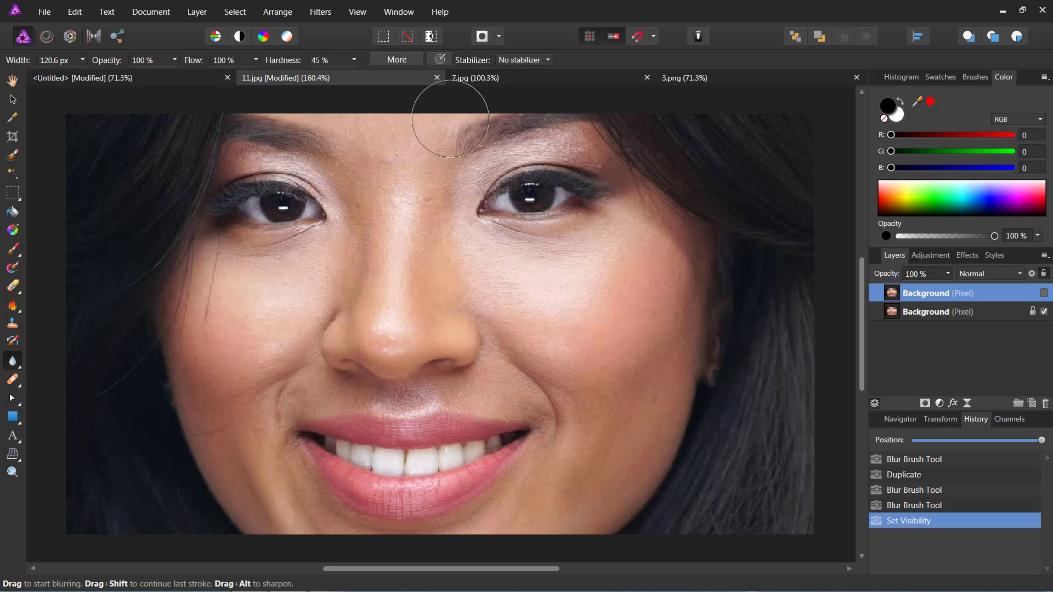
- Glance at the Filters menu, then toggle the blurred copy's visibility, ending with it shown
left_click(319, 13)
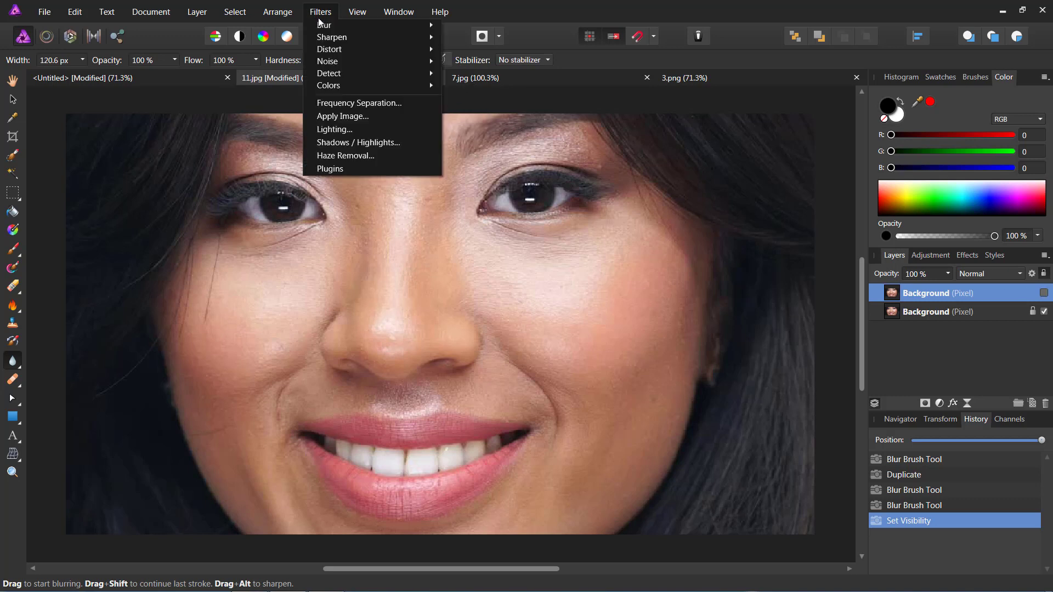
mouse_move(324, 25)
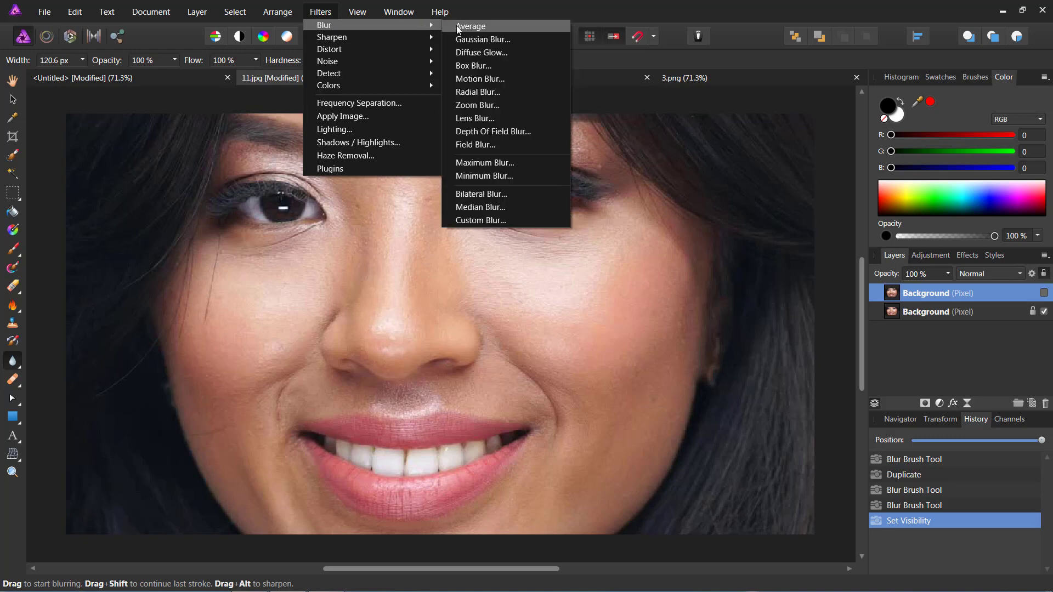
left_click(325, 13)
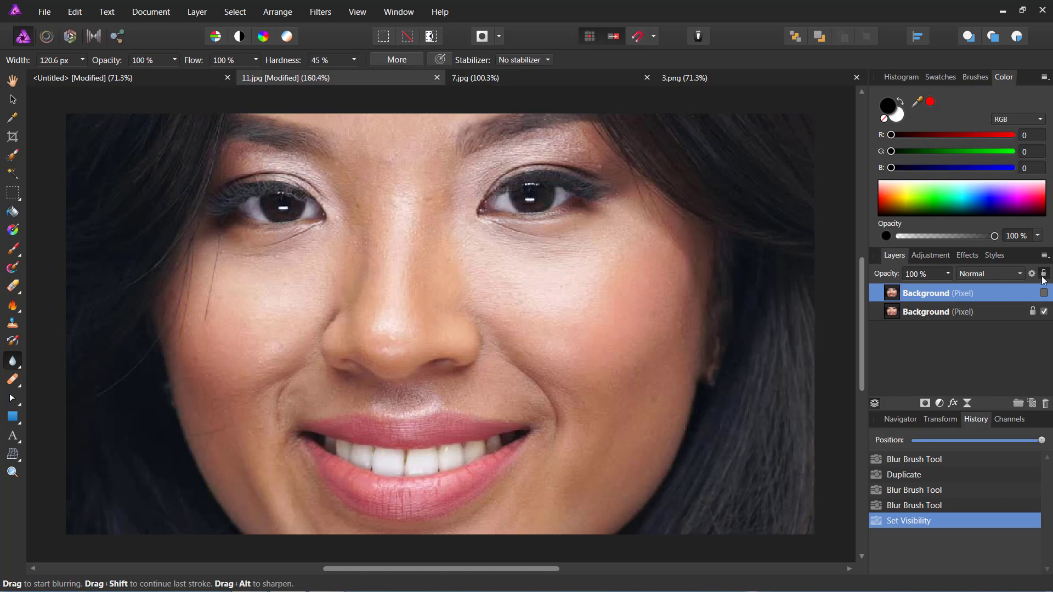
left_click(1044, 297)
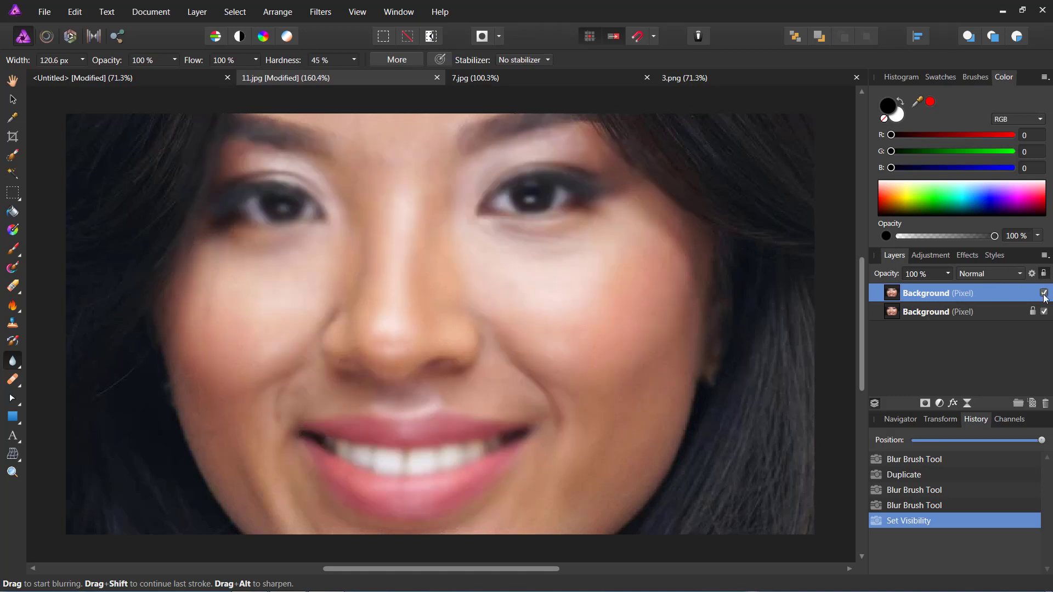
left_click(1044, 295)
left_click(1044, 294)
- On 7.jpg, blur the forehead and face directly on the Background layer with the Blur Brush
left_click(511, 82)
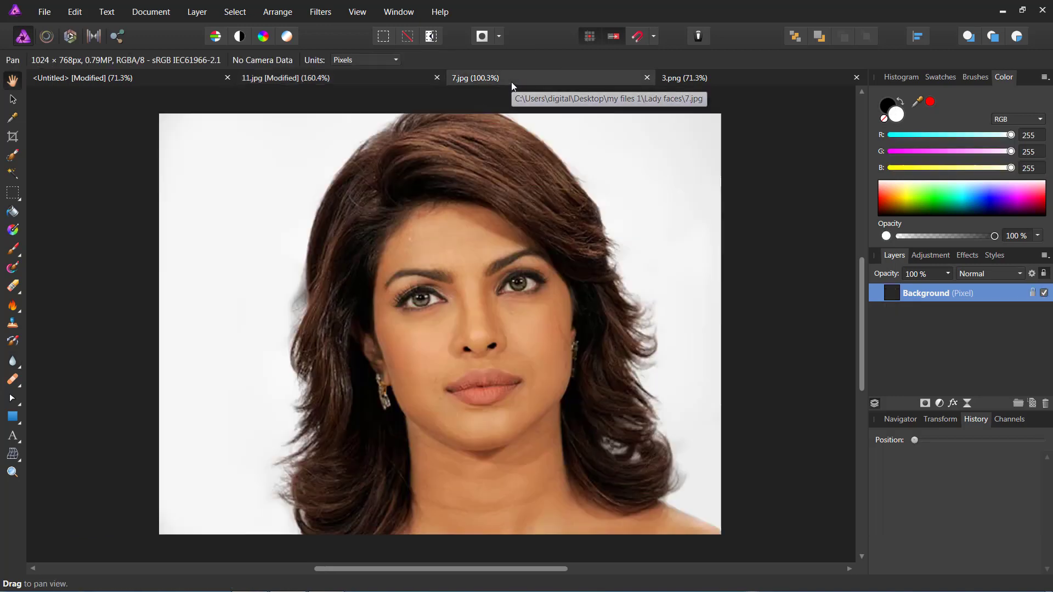
left_click(14, 361)
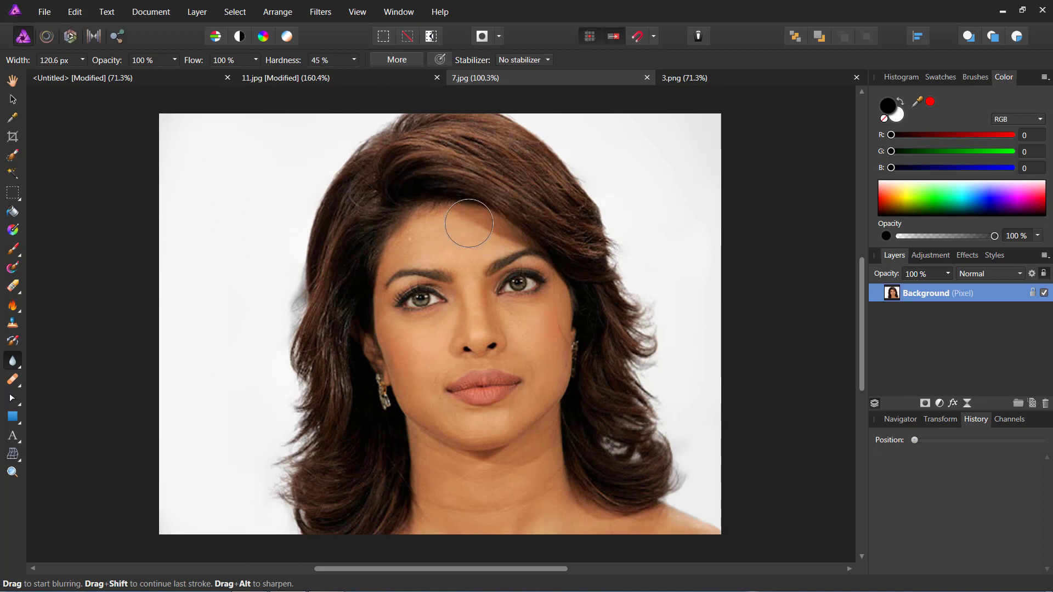
left_click_drag(470, 224, 446, 221)
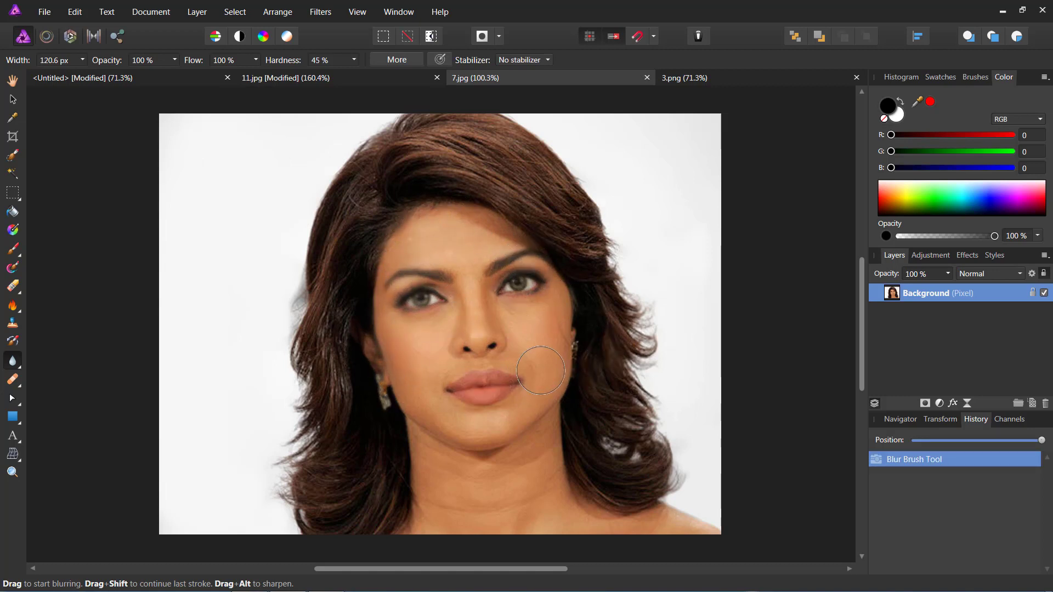
- Undo that blur, duplicate the 7.jpg Background layer and blur the face on the copy
key("ctrl+z")
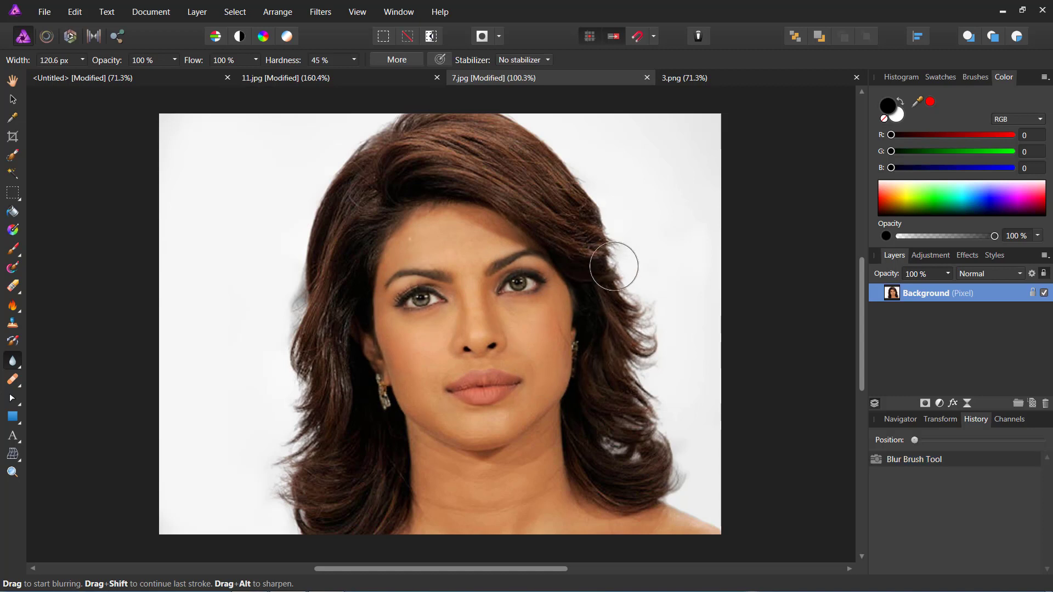
key("ctrl+j")
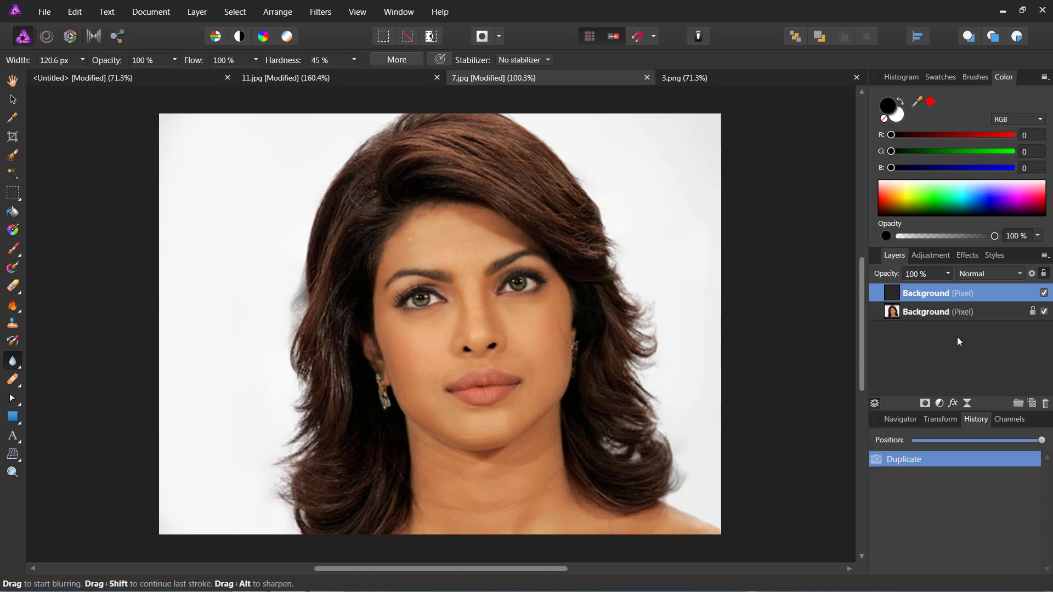
left_click_drag(414, 313, 506, 228)
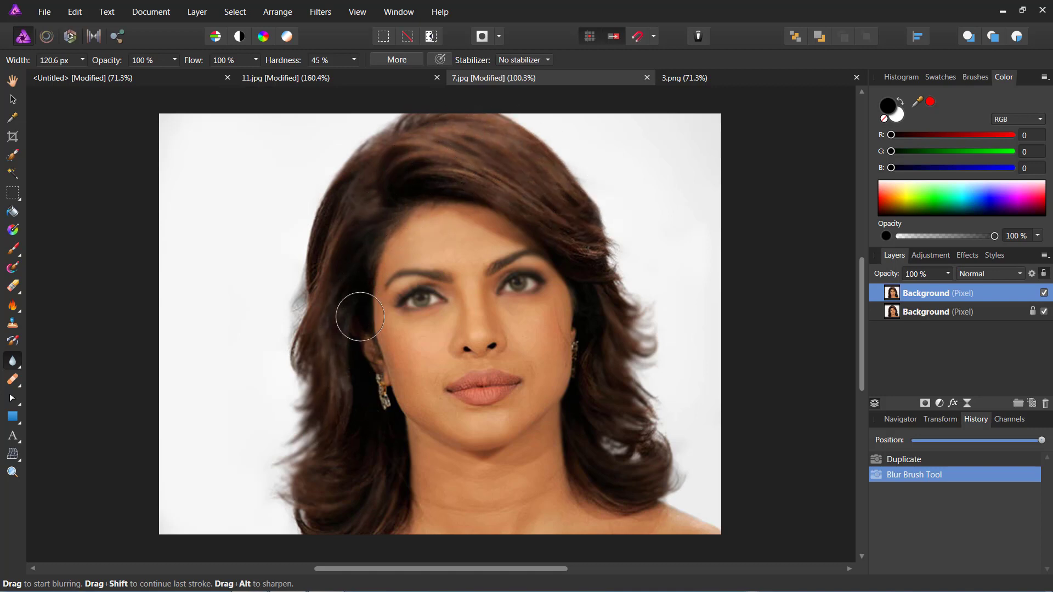
- Blur the earring, neck and hair on the copy, then at 100% hardness blur more face and hair
left_click_drag(360, 316, 572, 505)
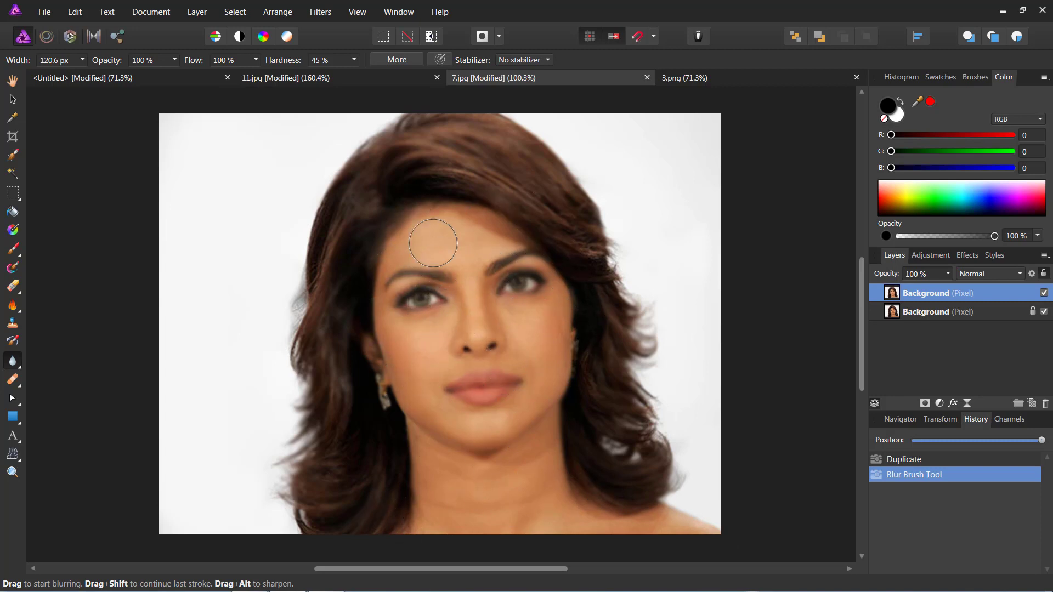
left_click_drag(433, 243, 361, 216)
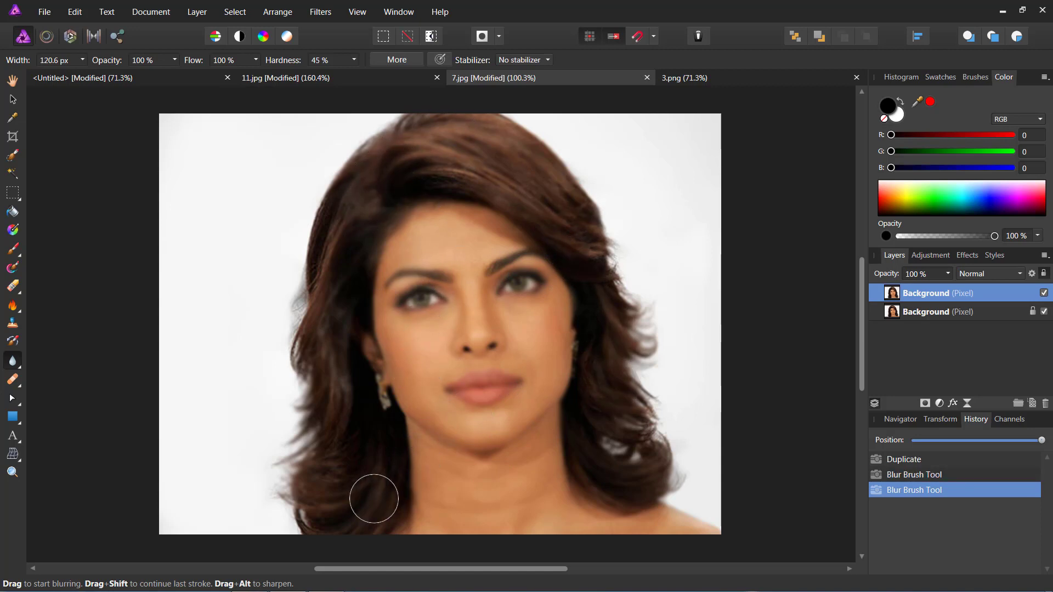
left_click(354, 60)
left_click_drag(356, 74, 417, 76)
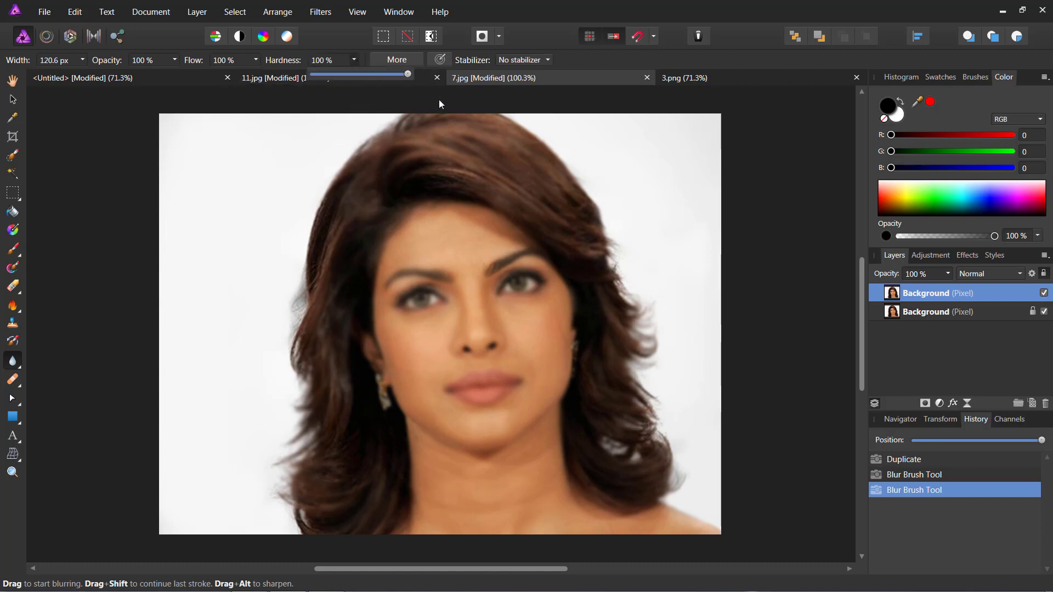
left_click(551, 100)
left_click_drag(442, 249, 407, 313)
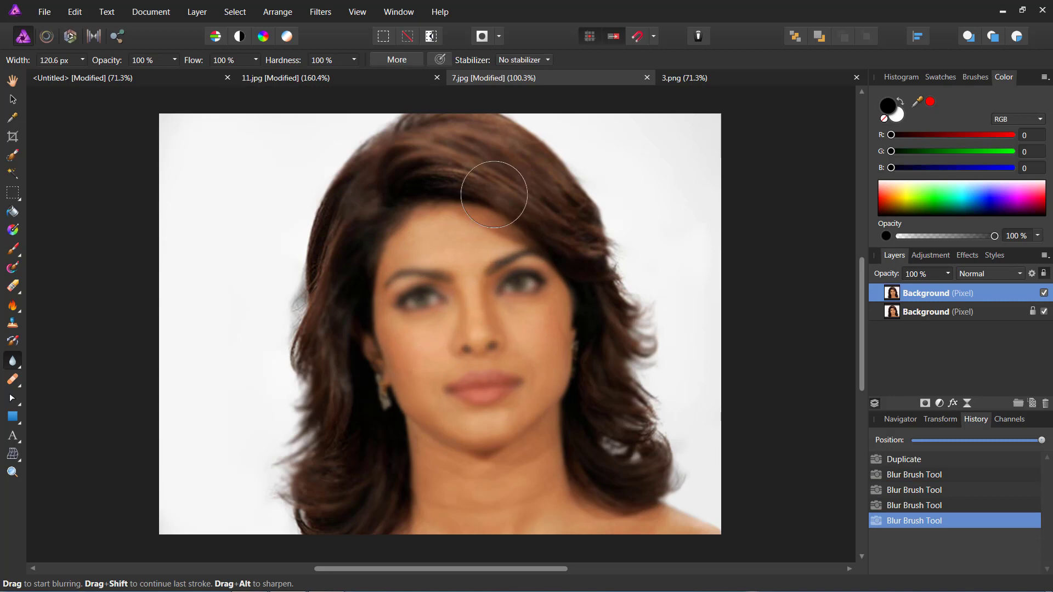
left_click_drag(284, 397, 602, 427)
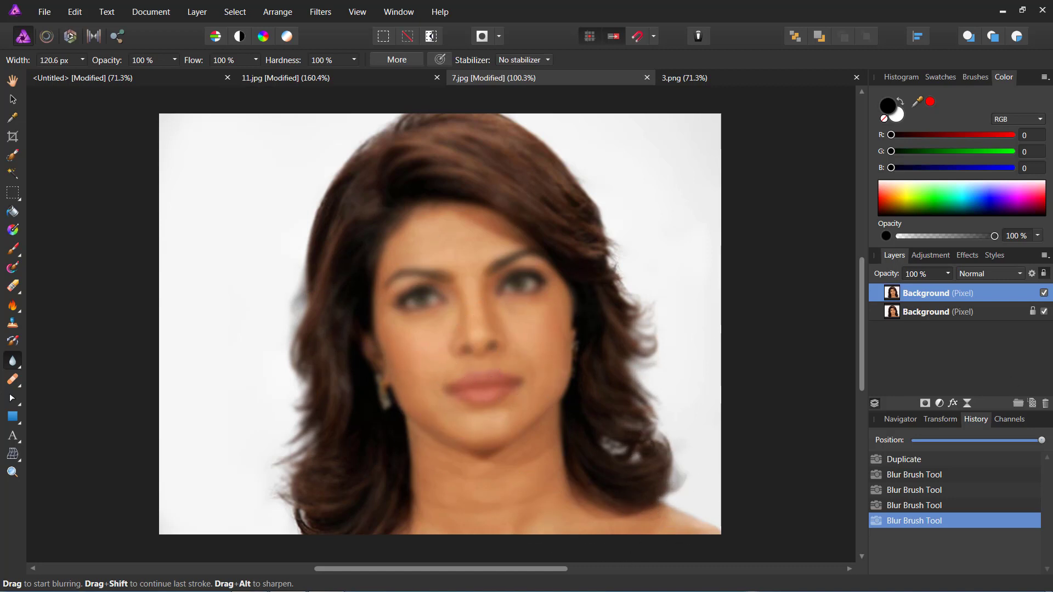
- Toggle the 7.jpg blurred copy on and off to compare it with the original
left_click(1044, 293)
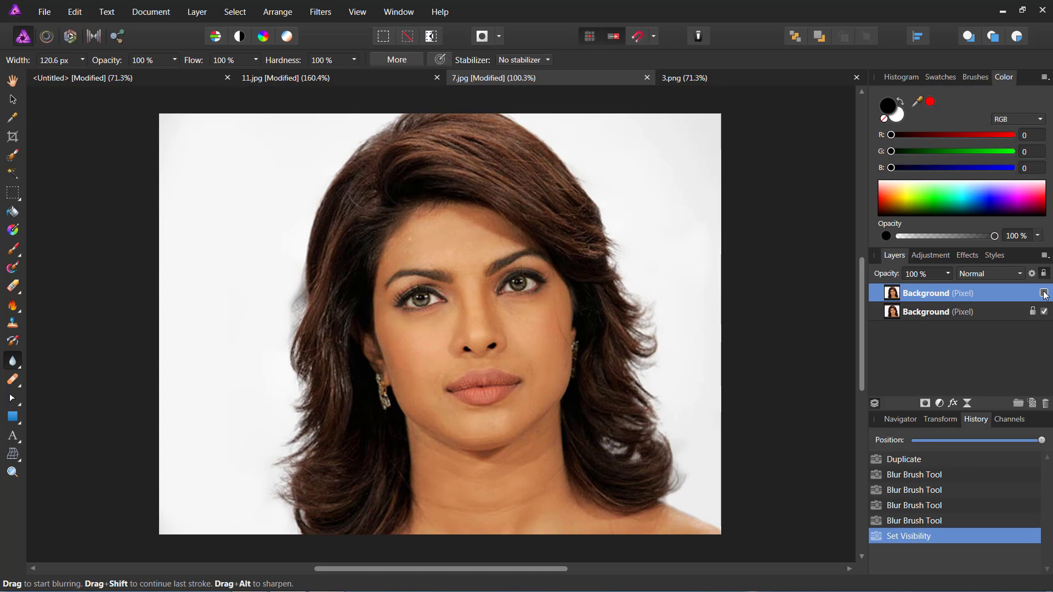
left_click(1044, 294)
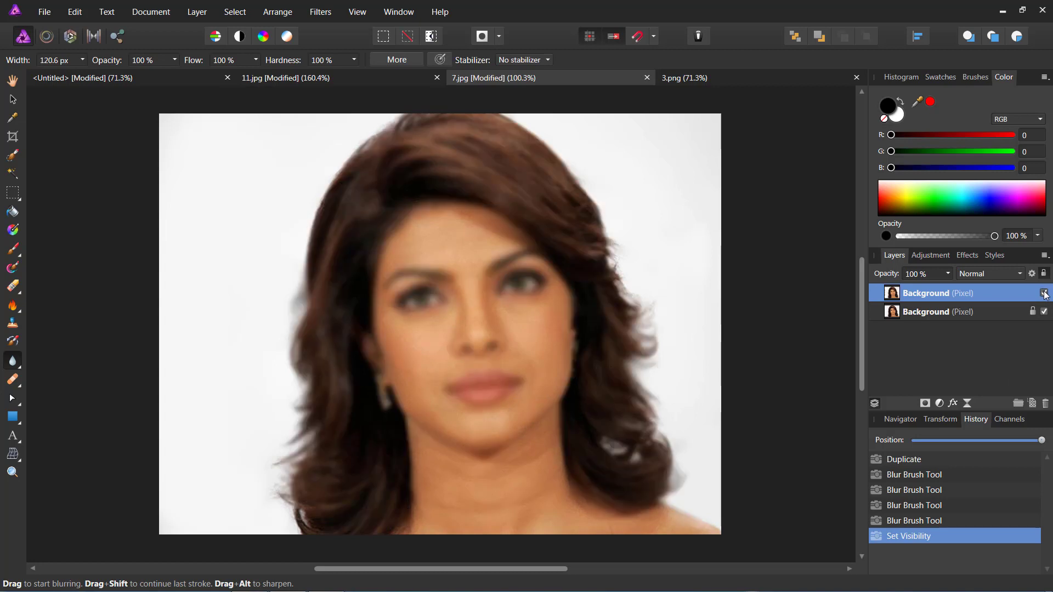
left_click(1044, 294)
left_click(1044, 294)
- Delete the blurred copy layer, leaving the sharp original, and switch to 11.jpg
double_click(986, 294)
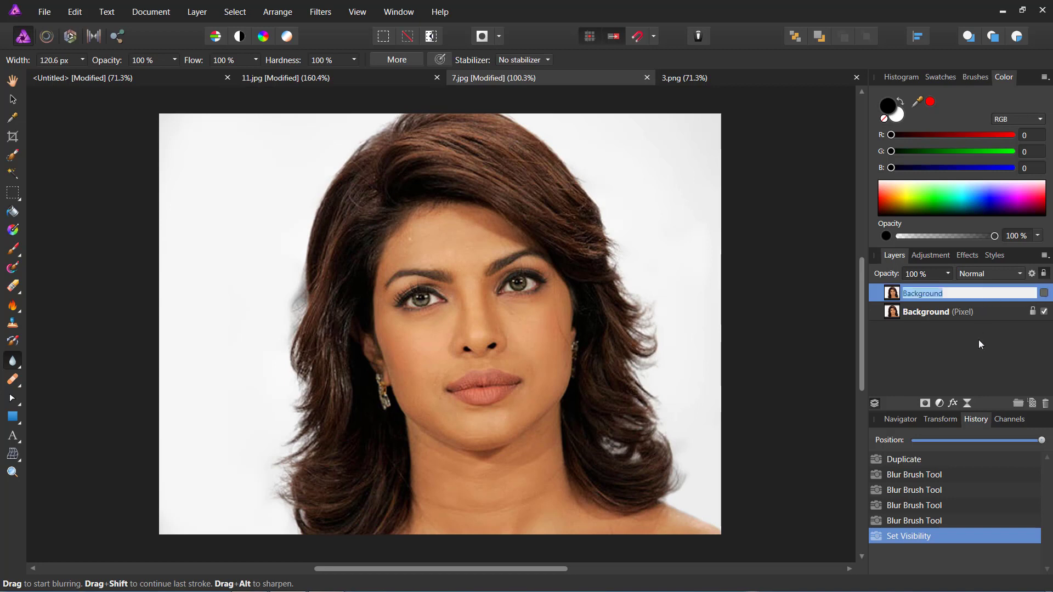
left_click(960, 297)
key("Delete")
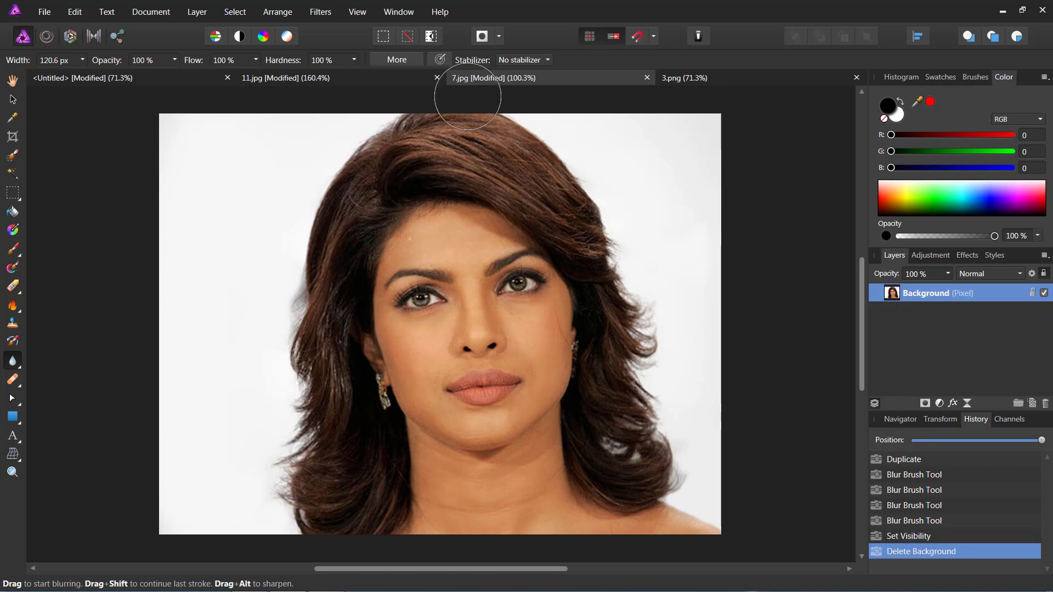
left_click(337, 79)
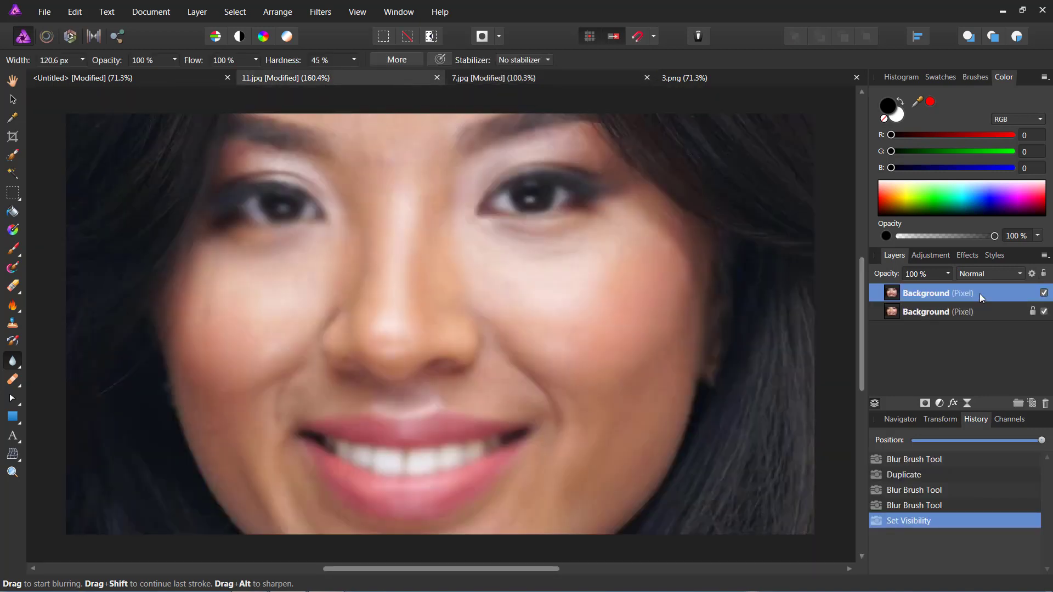
- Delete the 11.jpg blurred copy; on 3.png, sharpen under the left eye and duplicate the Background
key("Delete")
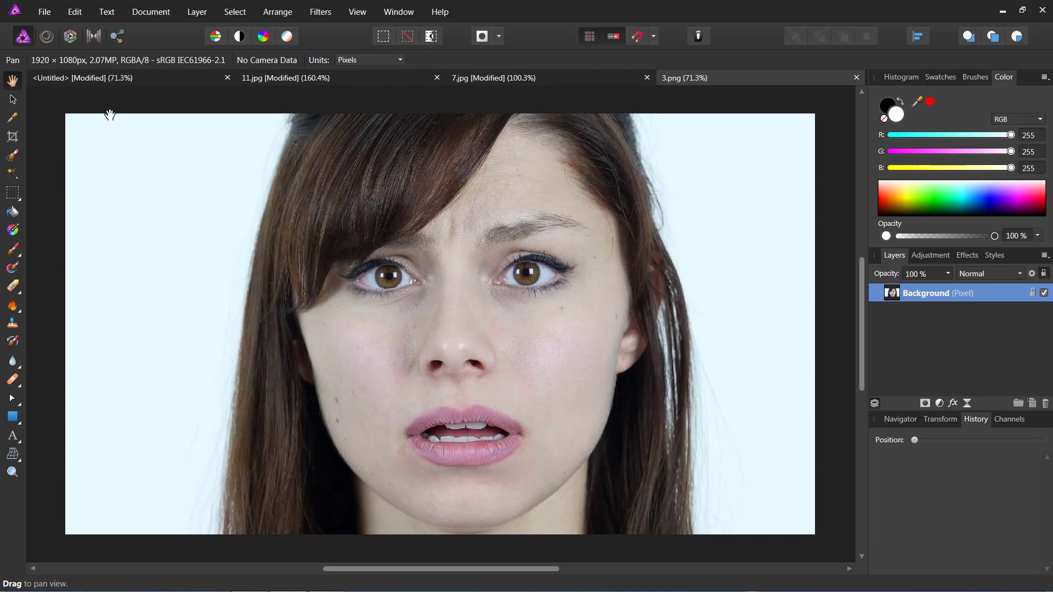
left_click(19, 365)
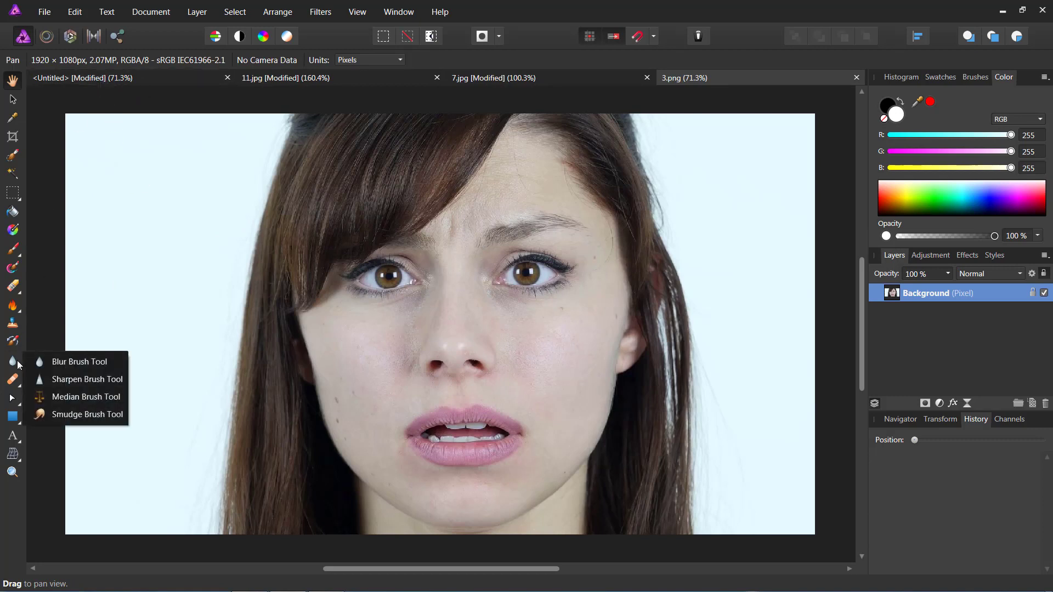
left_click(66, 379)
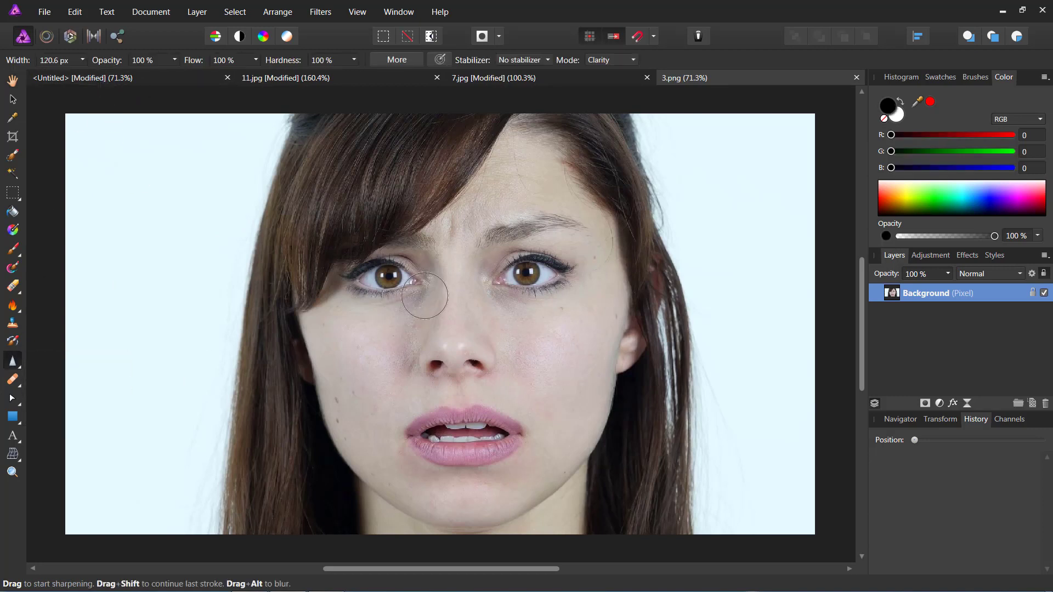
left_click_drag(419, 287, 428, 306)
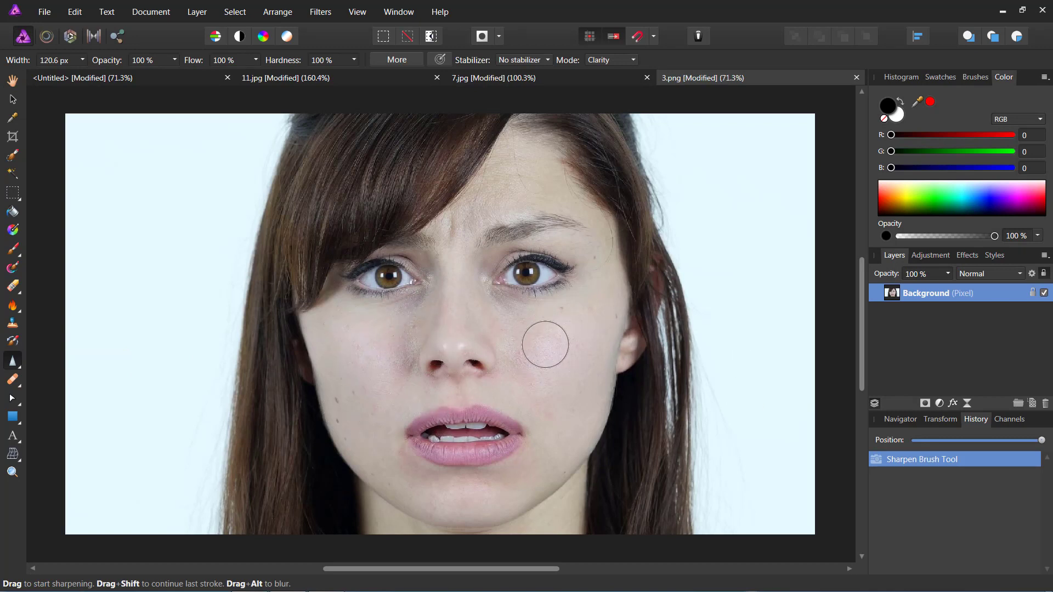
key("ctrl+j")
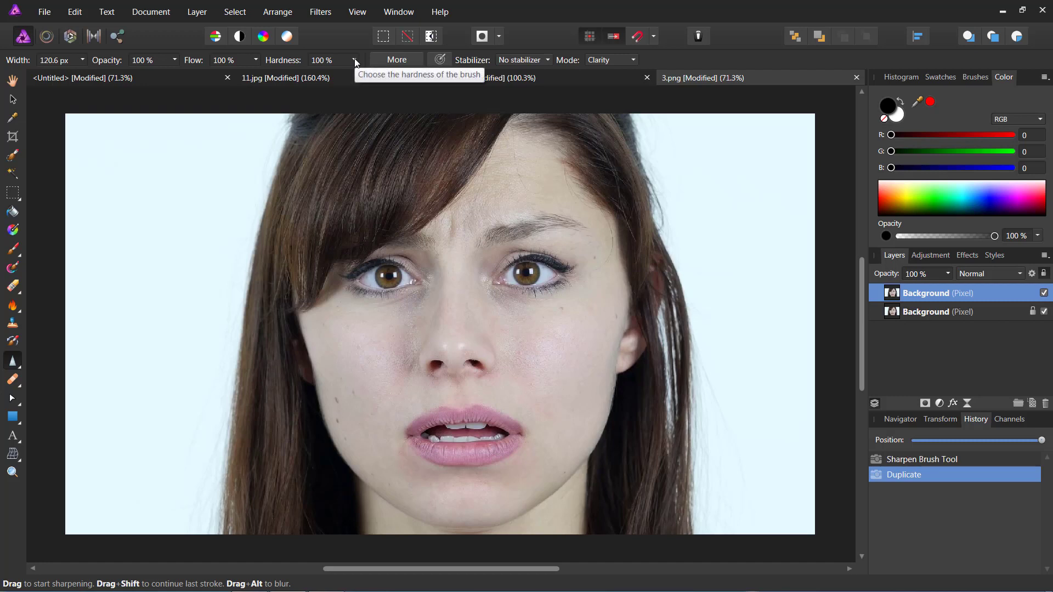
- Sharpen-brush the top 3.png layer's eyes, left cheek, nose, lips, forehead, hairline and chin, toggling visibility to compare
left_click_drag(417, 283, 391, 281)
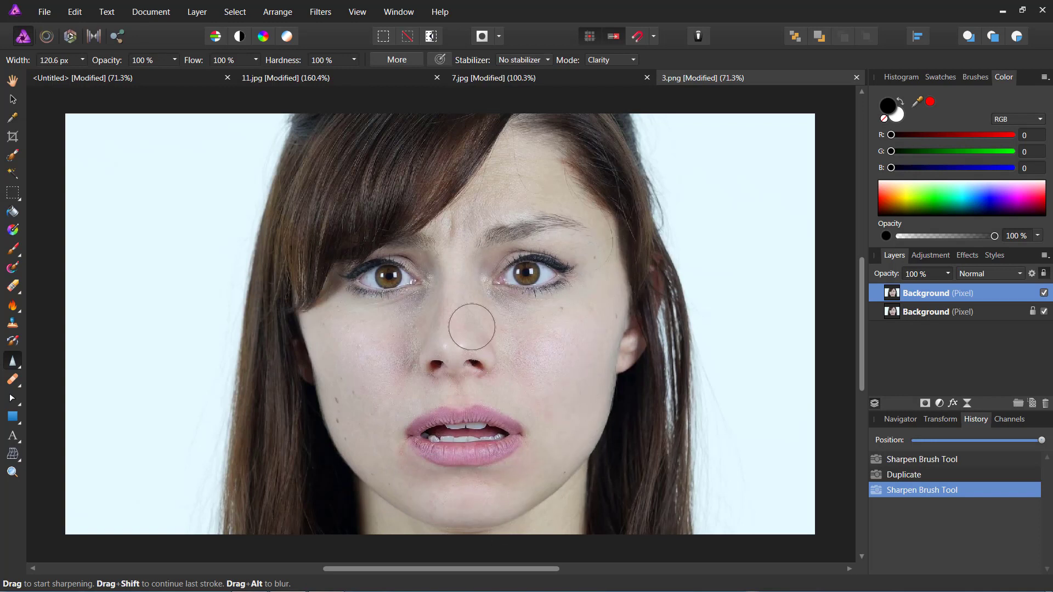
left_click_drag(317, 336, 347, 423)
mouse_move(467, 316)
left_mouse_down()
mouse_move(475, 396)
mouse_move(435, 278)
mouse_move(532, 282)
mouse_move(496, 347)
left_mouse_up()
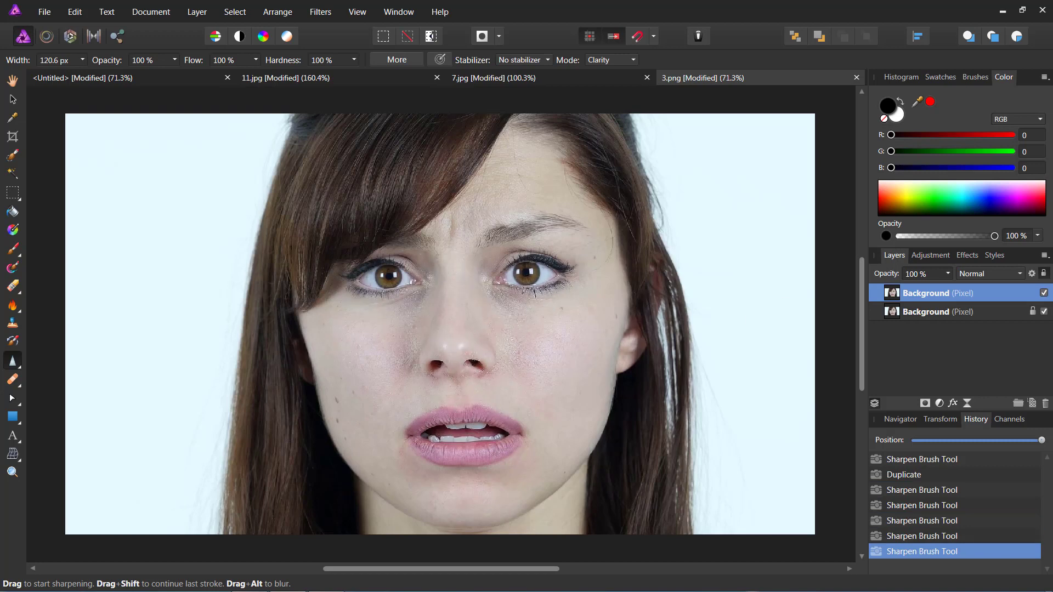
left_click(1044, 293)
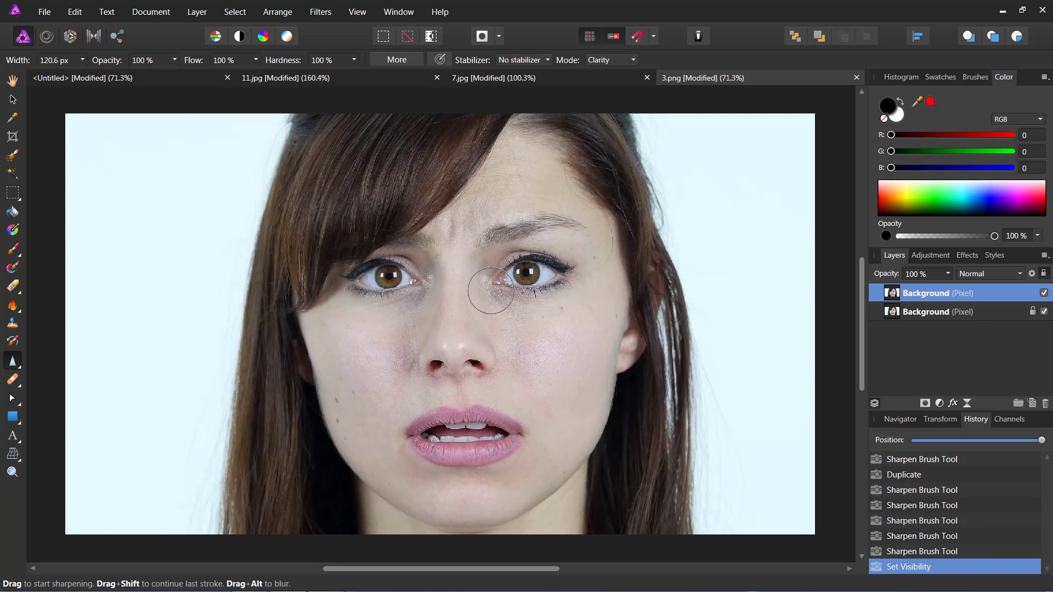
left_click_drag(494, 279, 552, 286)
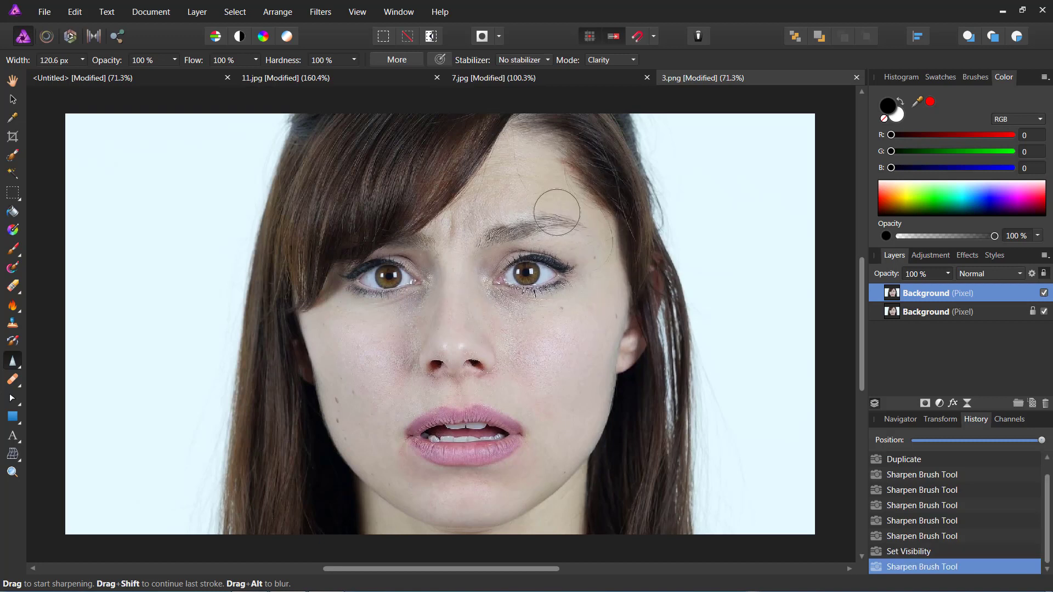
left_click_drag(595, 410, 411, 320)
mouse_move(399, 190)
left_mouse_down()
mouse_move(381, 176)
mouse_move(438, 168)
left_mouse_up()
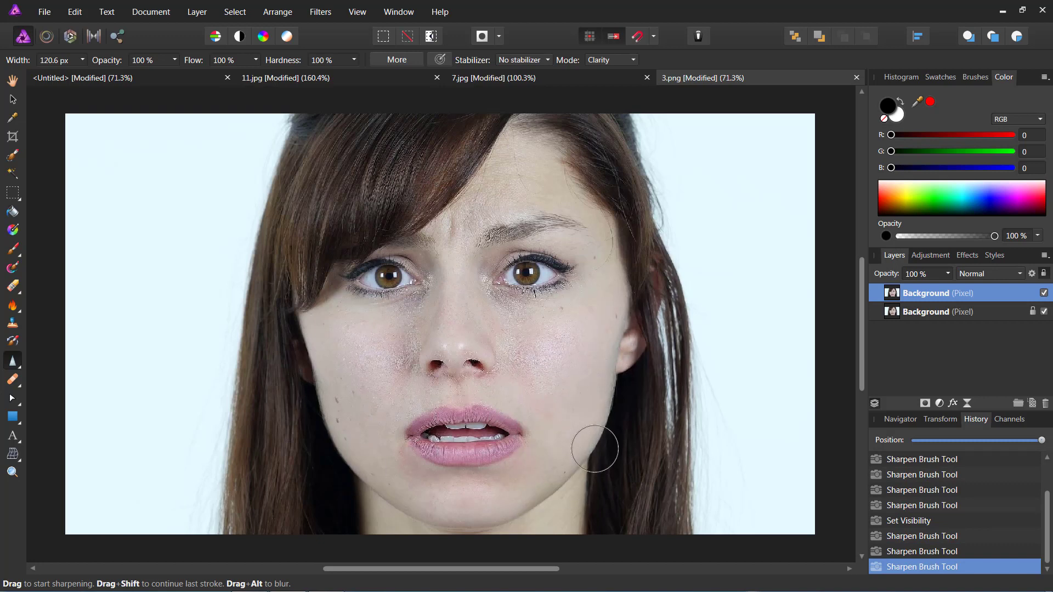
left_click_drag(470, 498, 436, 493)
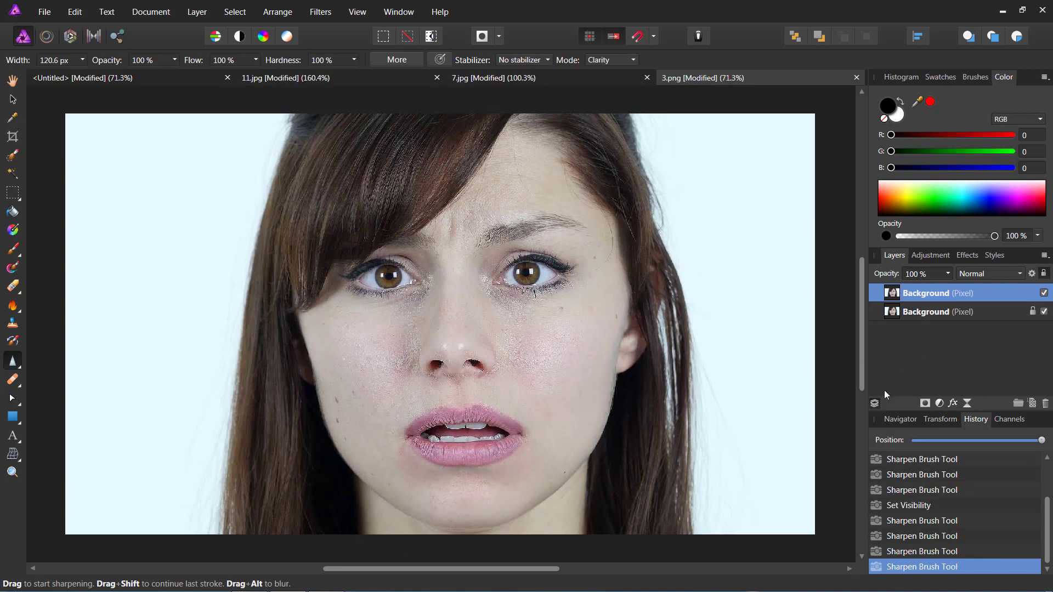
- Hide the sharpened layer to compare, then add sharpen strokes to the right cheek
left_click(1044, 293)
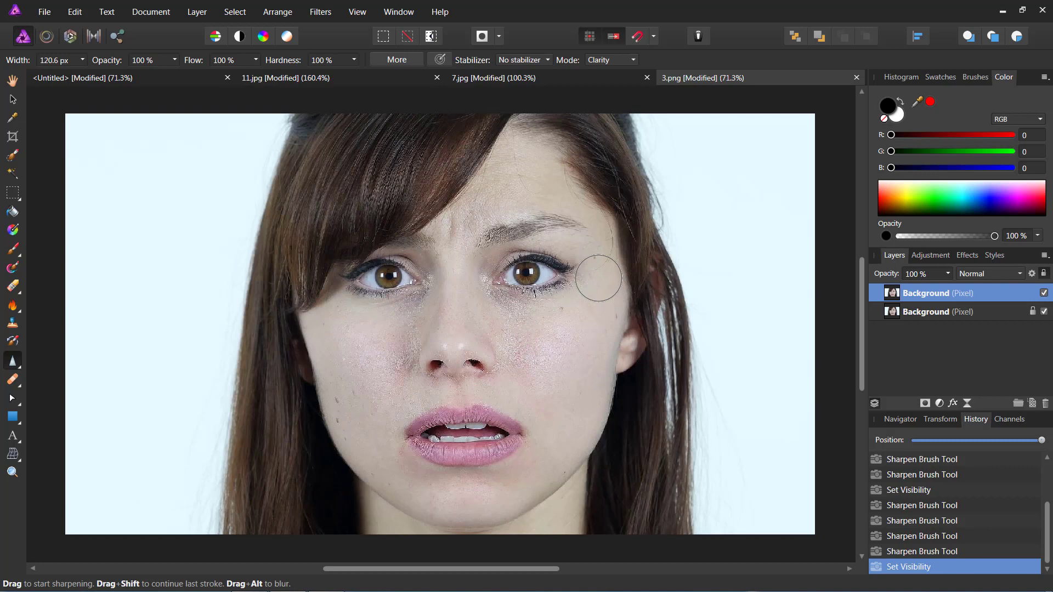
left_click_drag(562, 348, 553, 355)
- Switch to the Untitled title card reading 'Blur brush tool' and 'Sharpen brush tool'
left_click(116, 78)
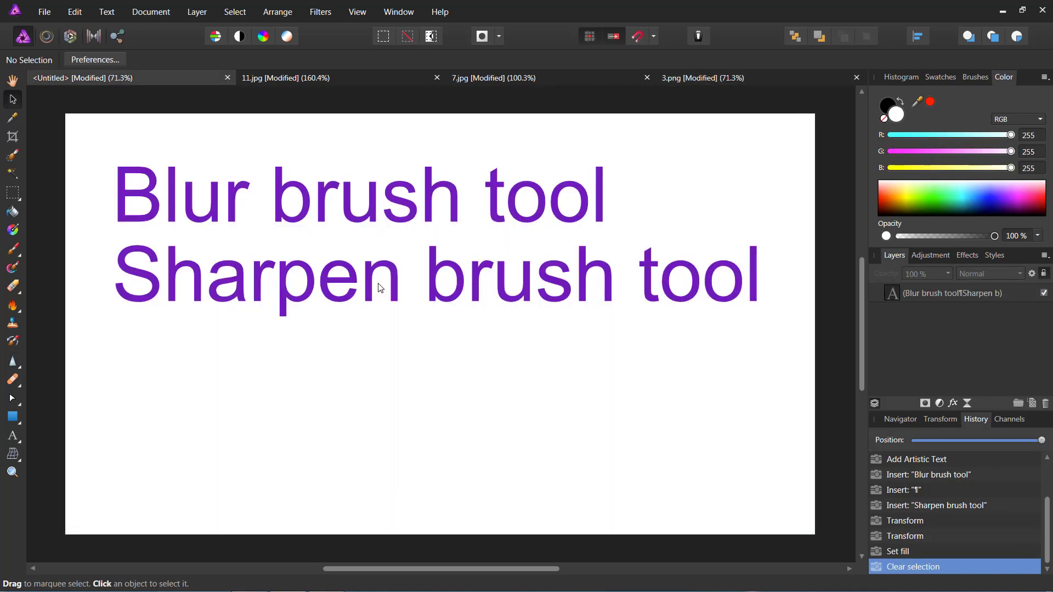